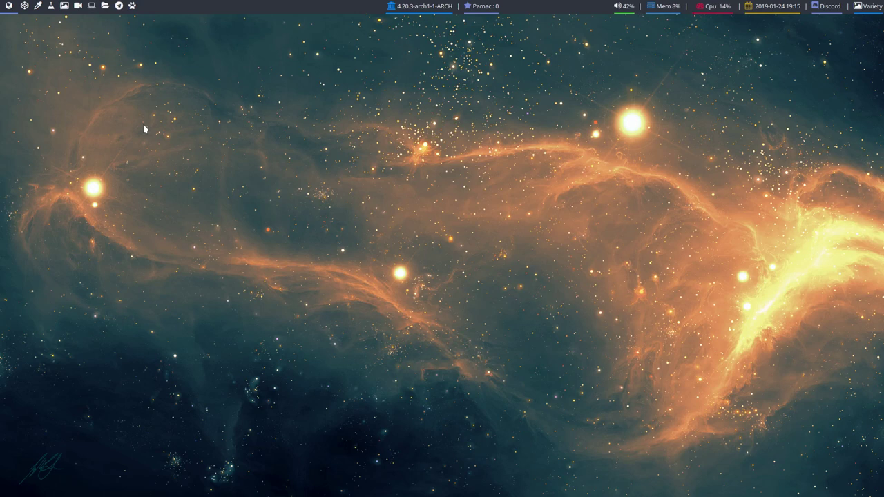
Open a system-info urxvt terminal with Super+Enter, then close it with Super+Q
key("super+Return")
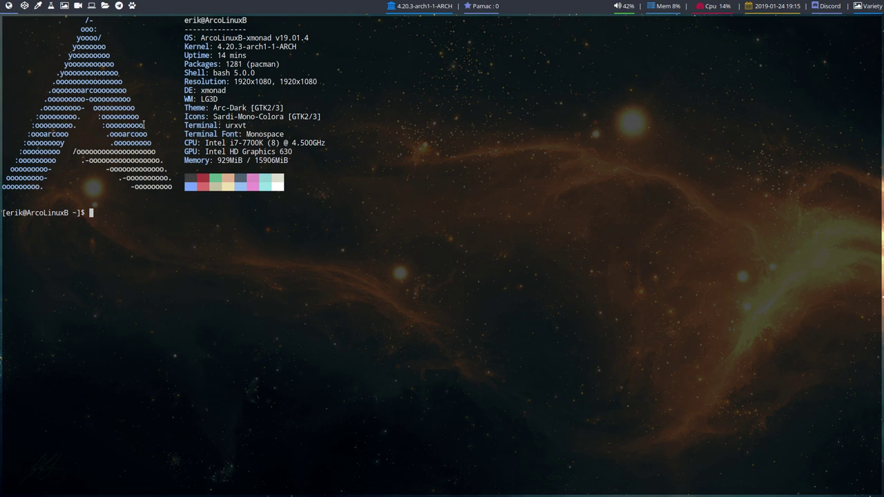
key("super+q")
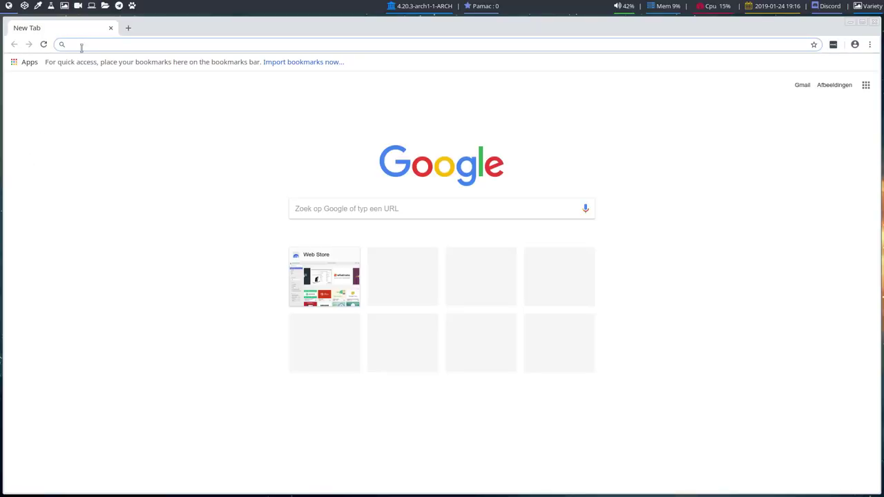
Go to master.seedhost.com/arcolinux in Chrome's address bar
type("mater s")
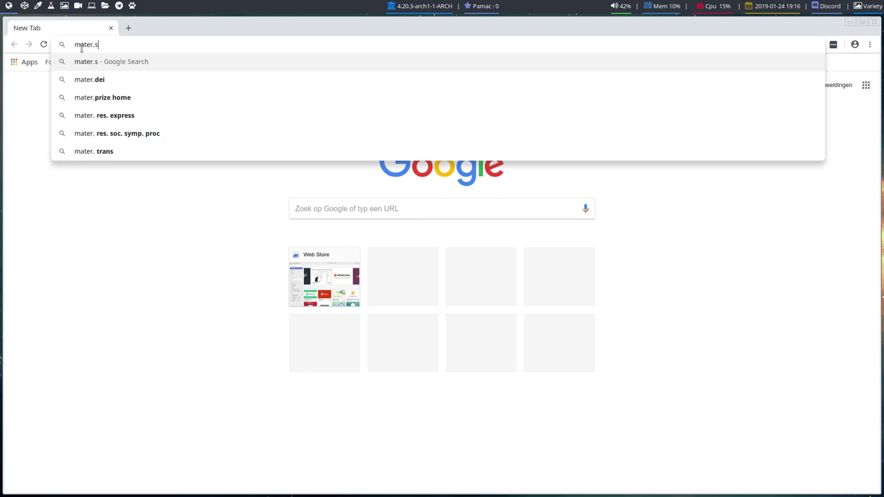
key("BackSpace")
key("BackSpace")
key("BackSpace")
key("BackSpace")
key("BackSpace")
type("ste")
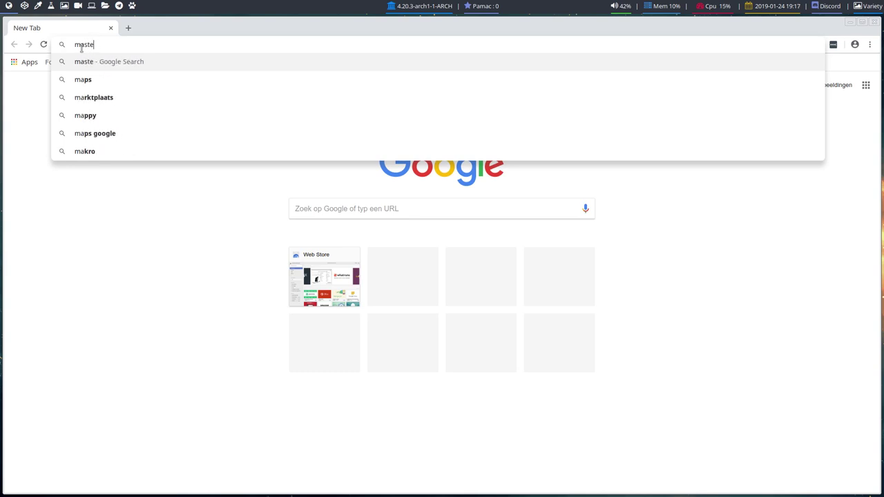
type("r.seedhost.")
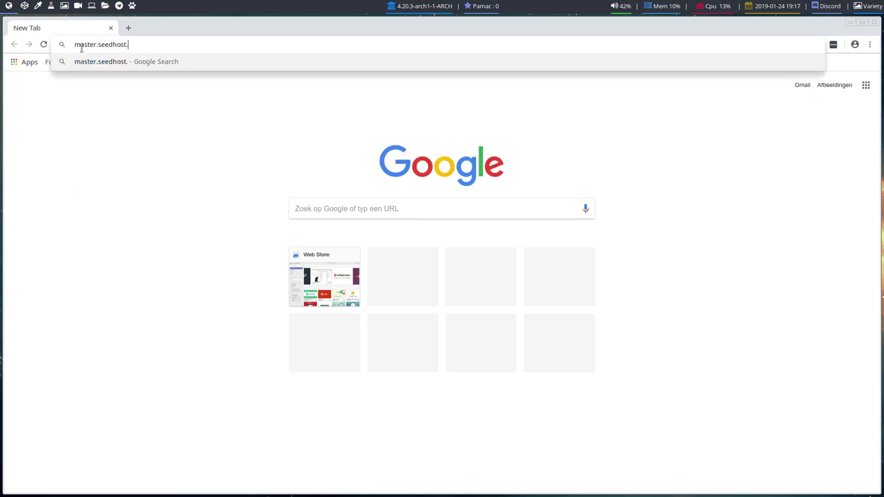
type("com/arcolinux")
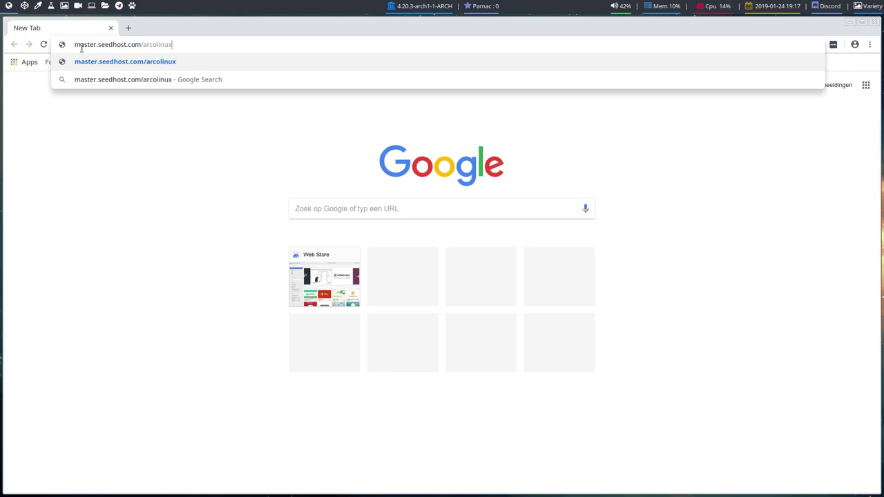
key("Return")
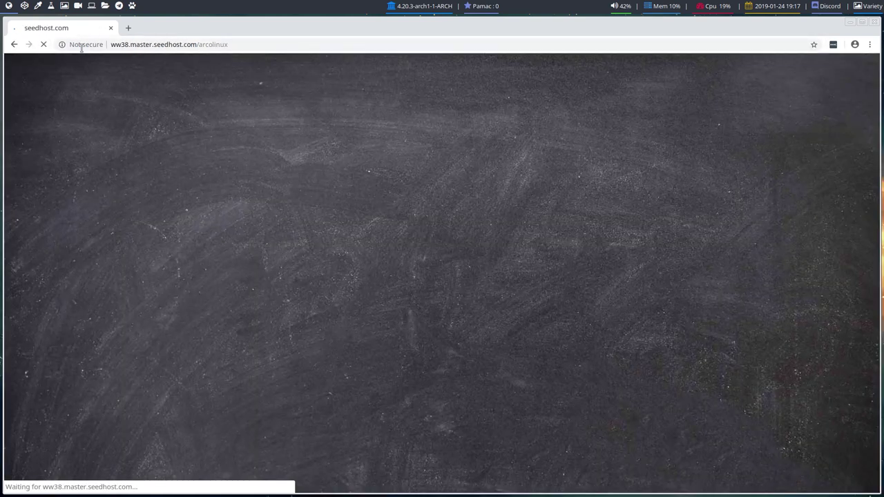
Load arcolinux.info and open its Download page at the Option 2 datacenter downloads
left_click(220, 46)
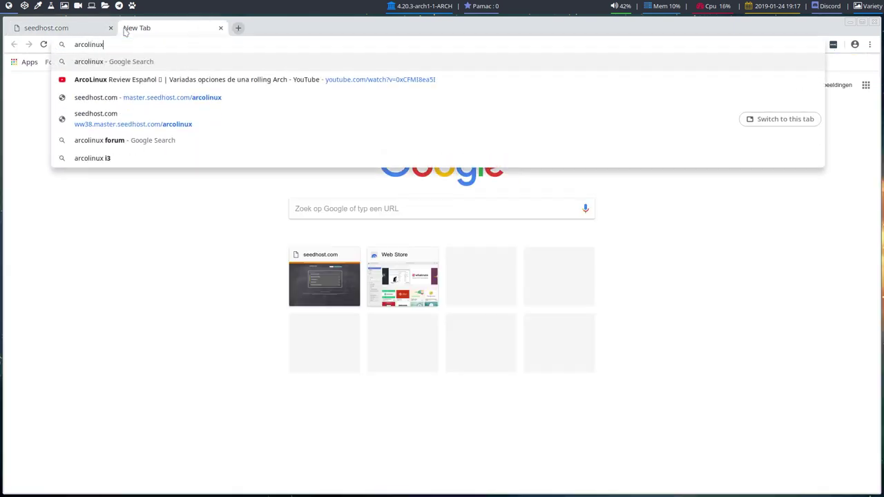
key("Return")
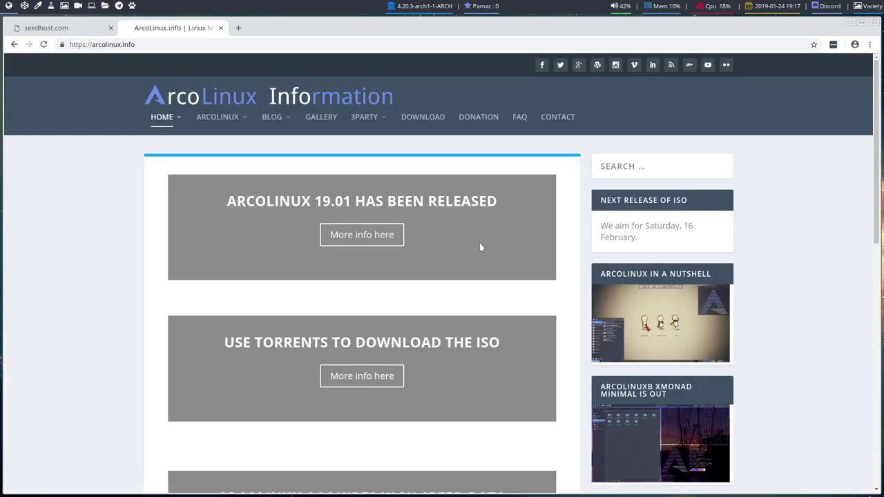
left_click(440, 123)
scroll(448, 212, "down", 15)
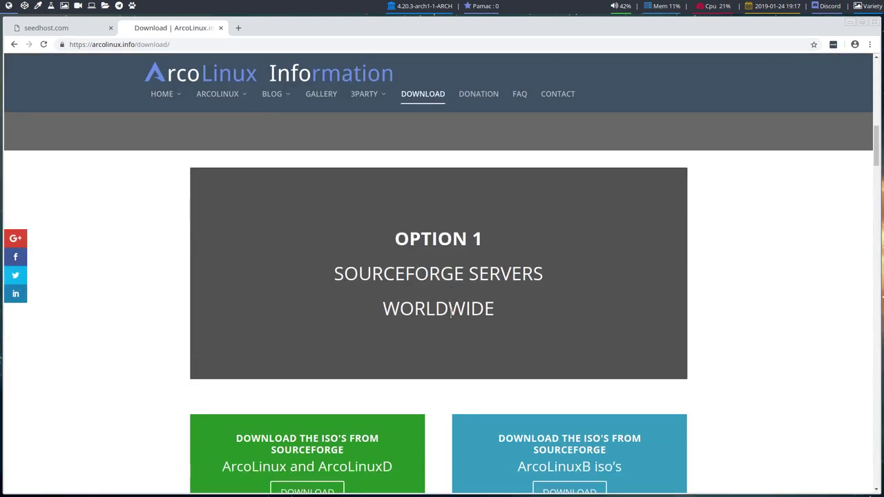
scroll(451, 312, "down", 5)
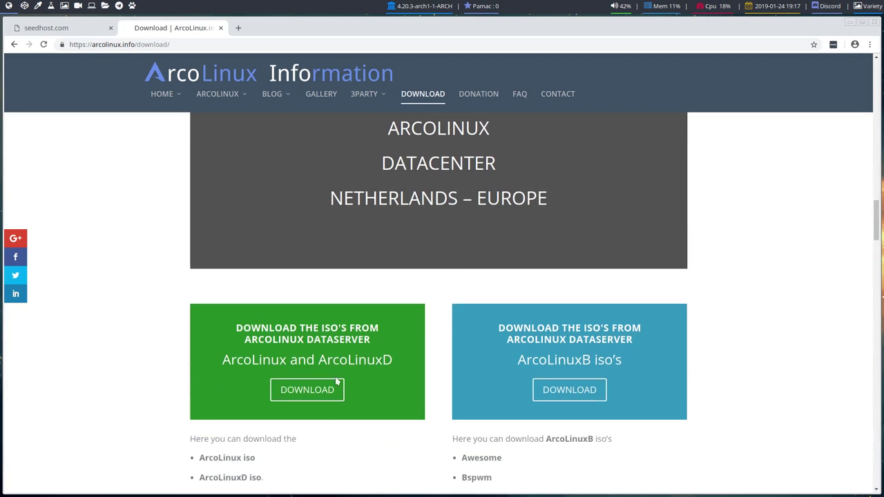
scroll(337, 381, "up", 5)
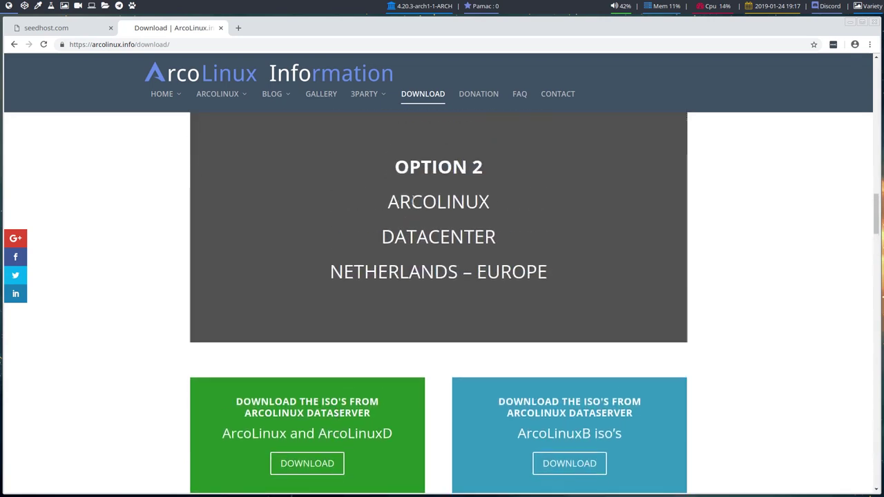
Open the ArcoLinux DataCenter ISO listing from the green DOWNLOAD button
left_click(321, 472)
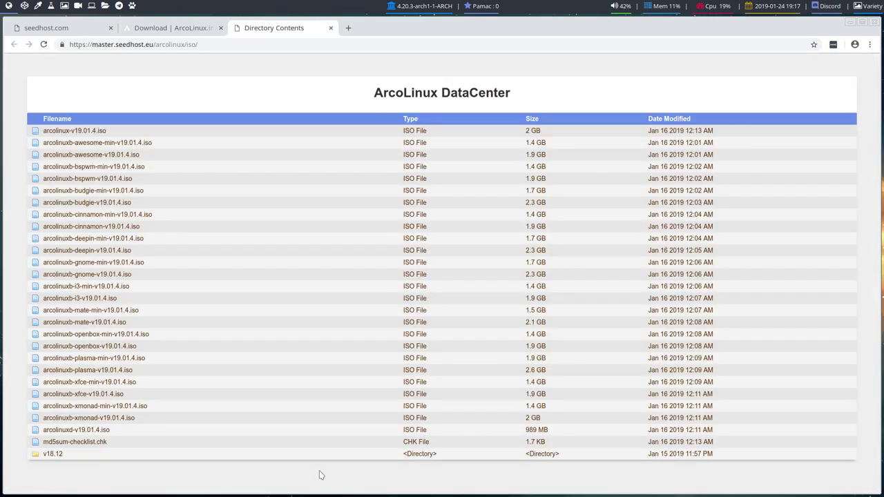
left_click(108, 44)
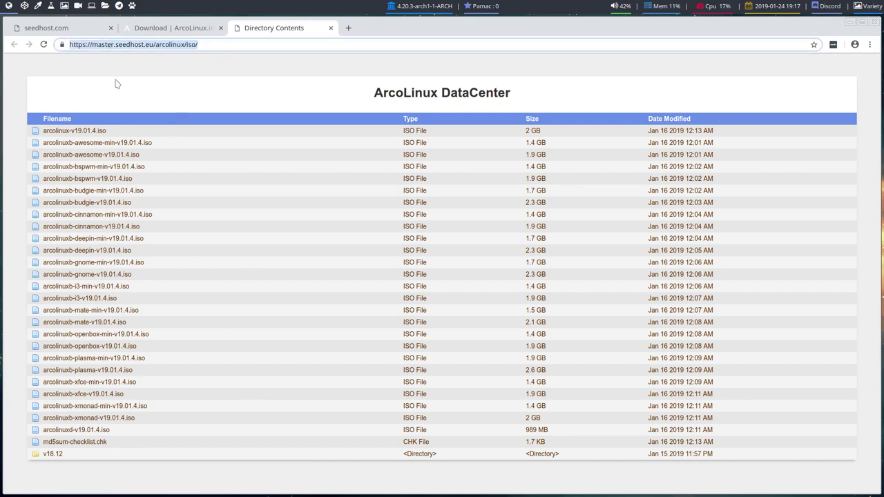
left_click(55, 27)
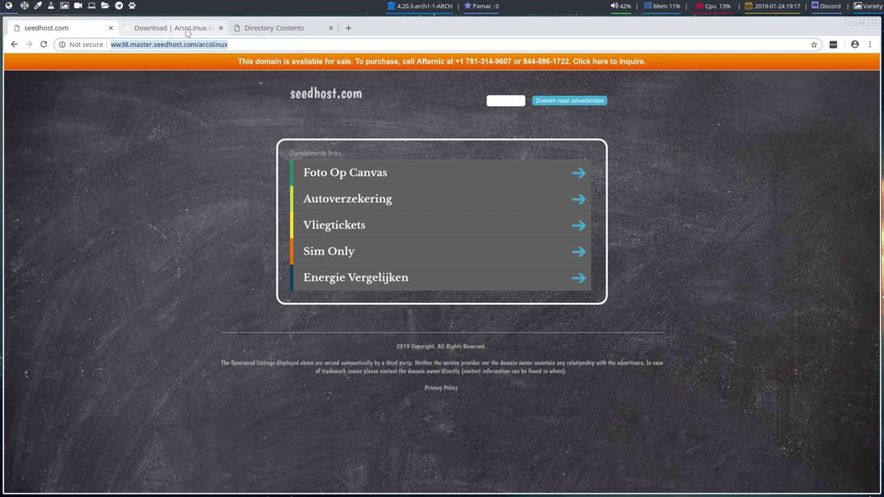
left_click(269, 28)
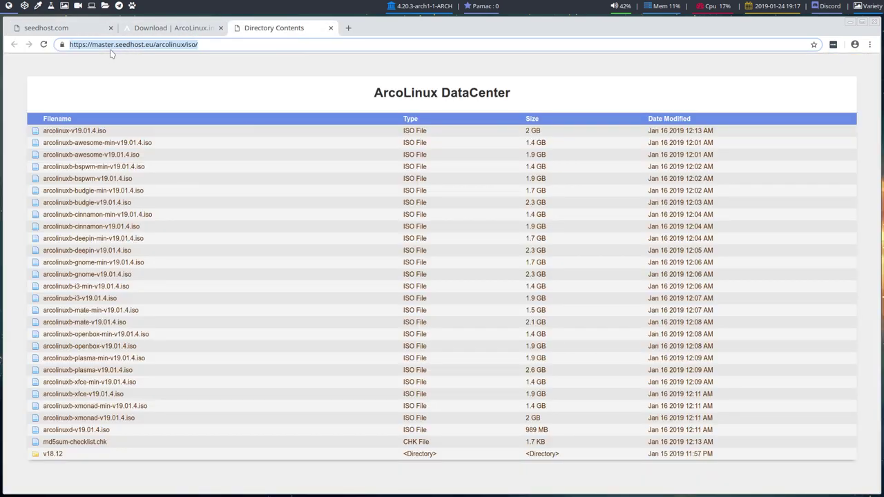
Remove iso/ from the URL to load the parent arcolinux directory, then select arcolinux/ in the address
left_click(129, 44)
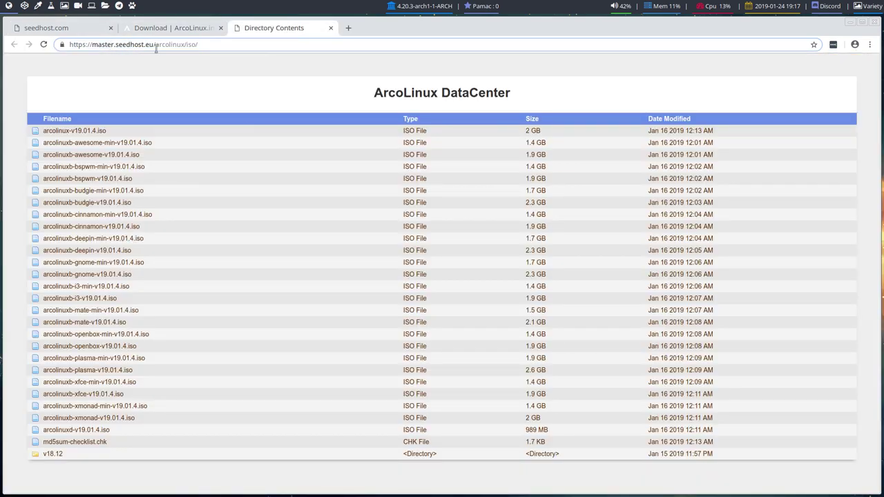
left_click_drag(186, 45, 252, 46)
key("BackSpace")
key("Return")
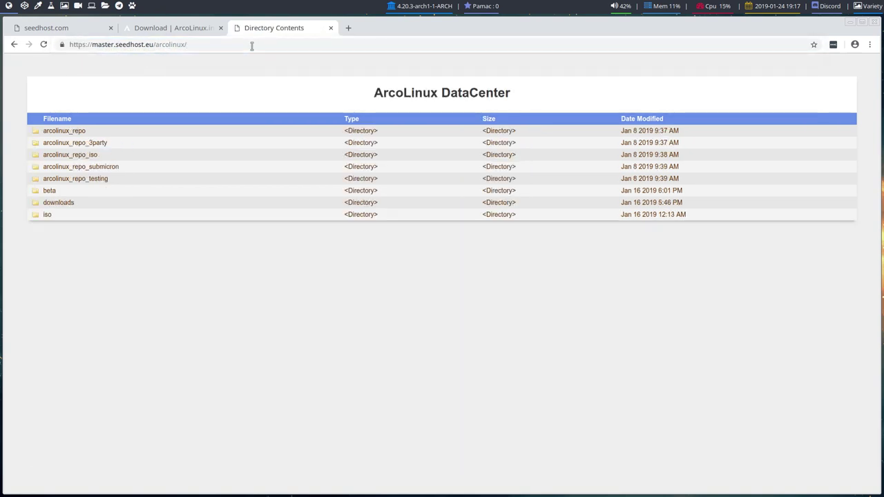
left_click(159, 44)
left_click_drag(158, 45, 202, 45)
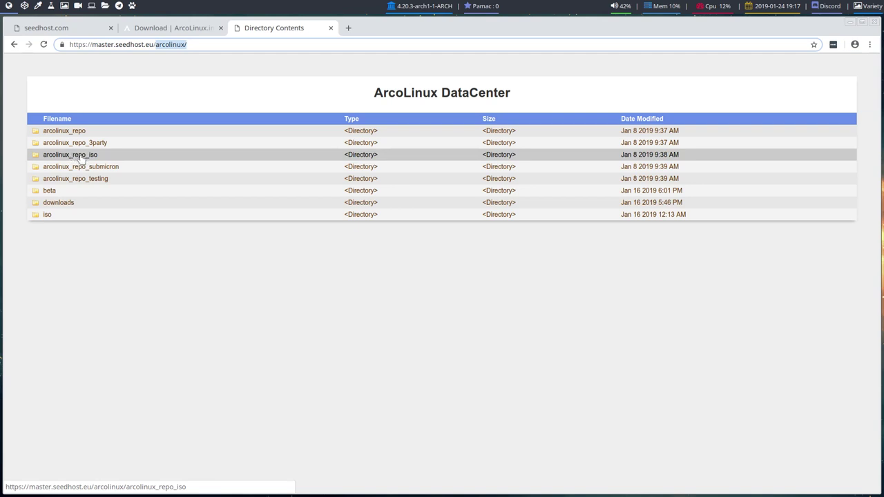
Open the arcolinux_repo_iso folder and its x86_64 package listing
left_click(76, 154)
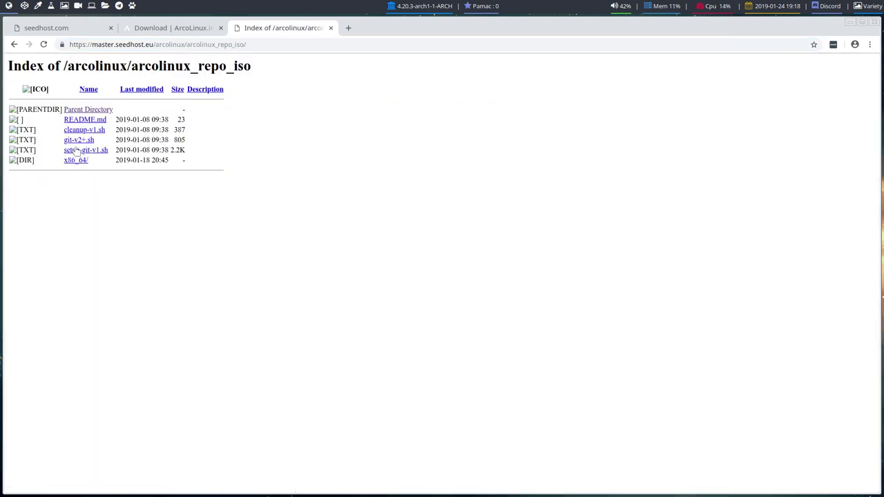
left_click(14, 45)
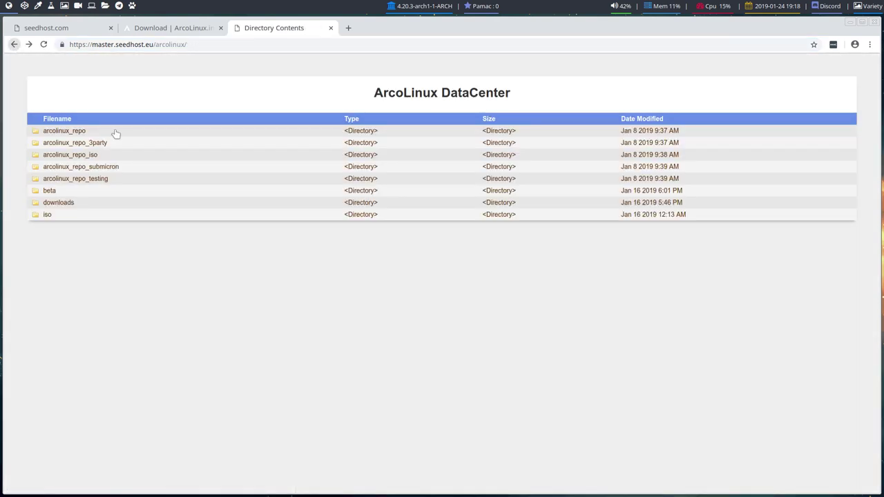
left_click(74, 154)
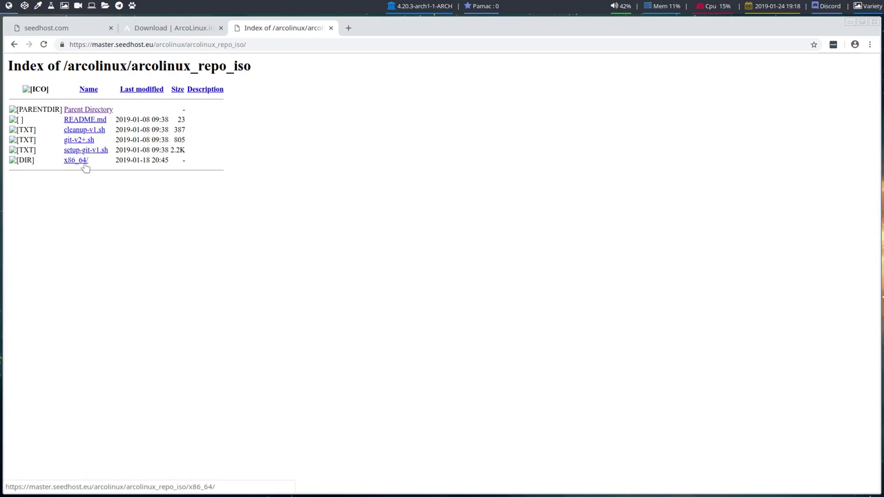
left_click(69, 163)
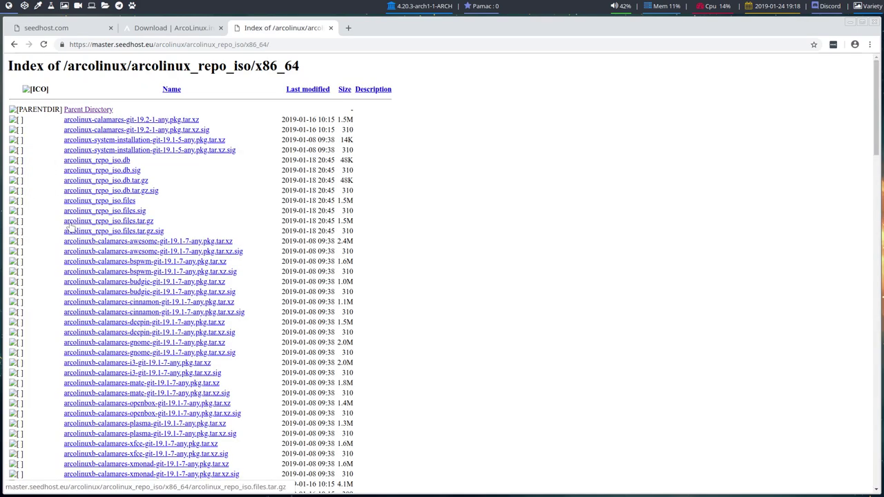
Download timeshift-18.9.1-1-x86_64.pkg.tar.xz and bring up its options on the download shelf
scroll(69, 228, "down", 10)
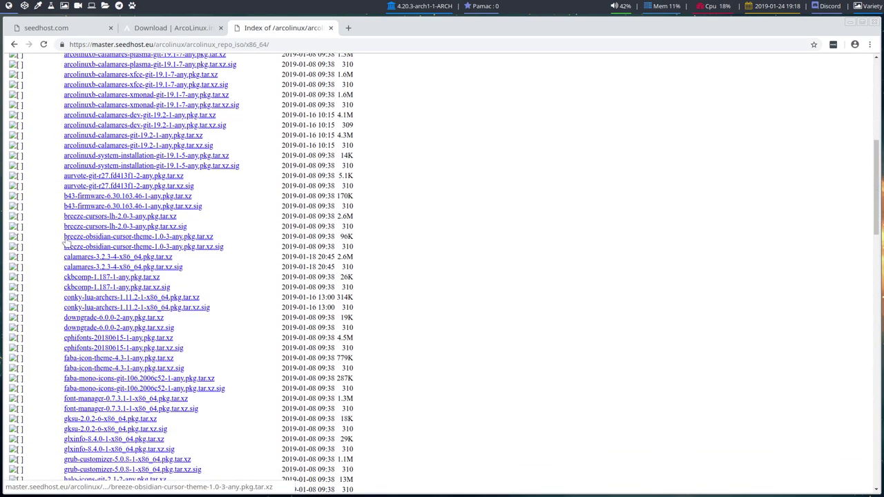
scroll(66, 240, "down", 8)
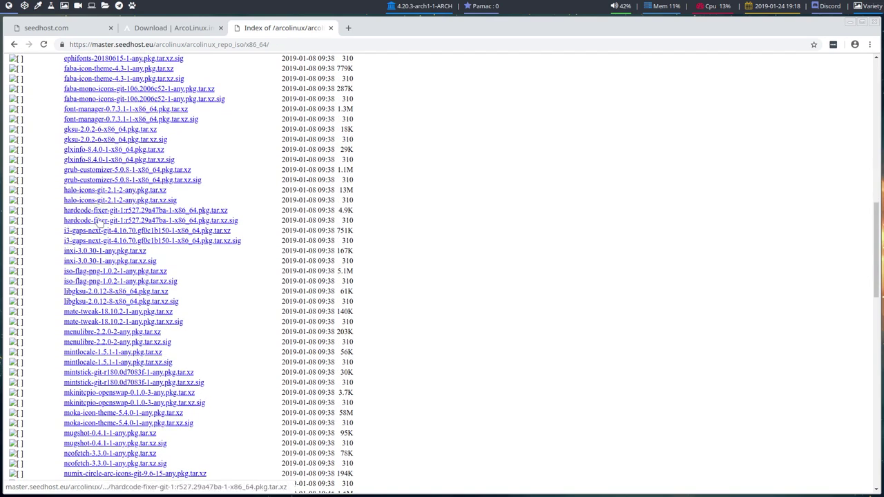
scroll(100, 239, "down", 7)
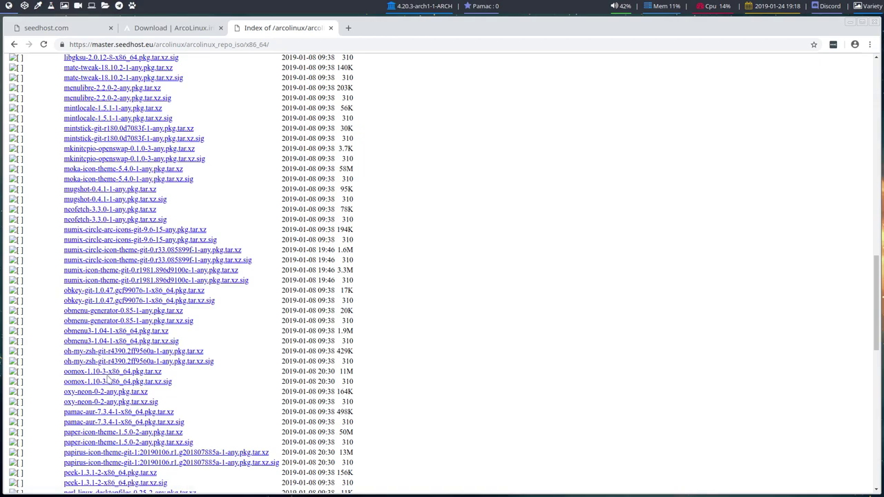
scroll(108, 379, "down", 14)
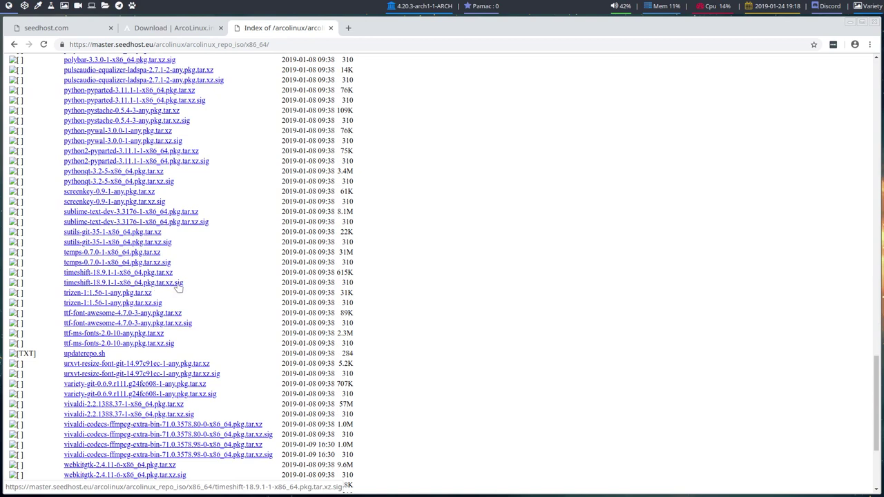
left_click(117, 273)
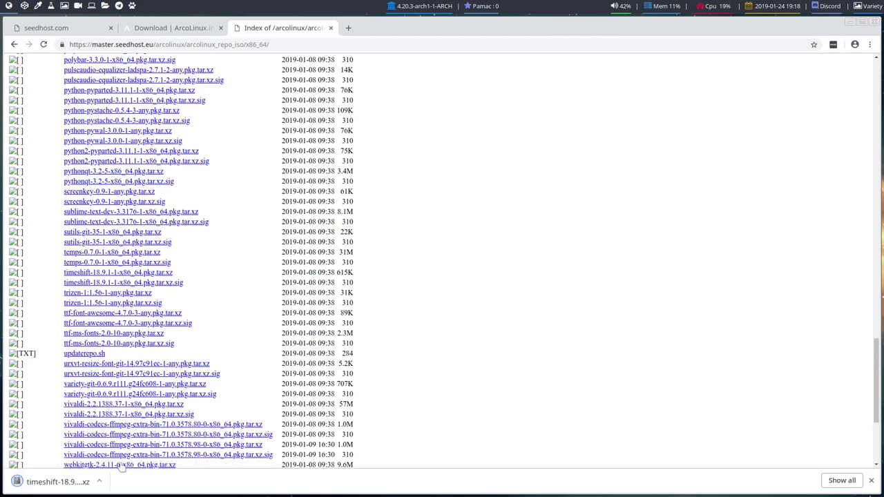
left_click(101, 482)
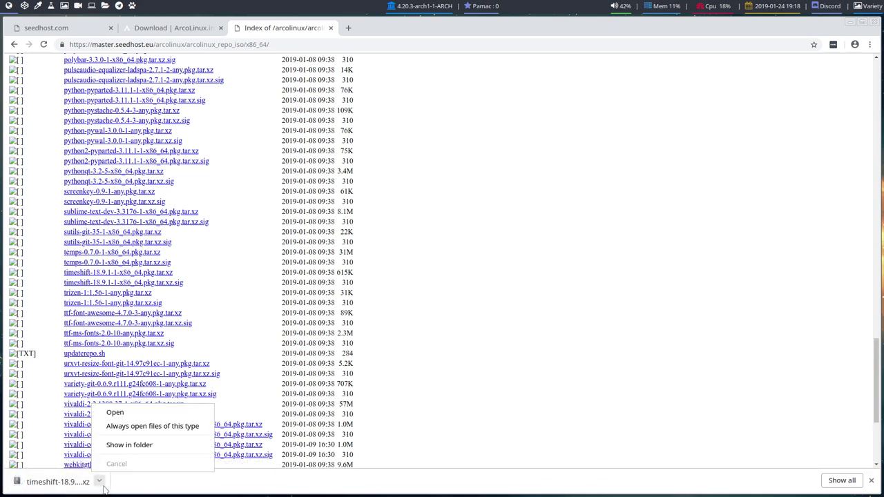
Show the download in Thunar and delete Get Started, the plasma ISO and the xmonad screenshot
left_click(142, 448)
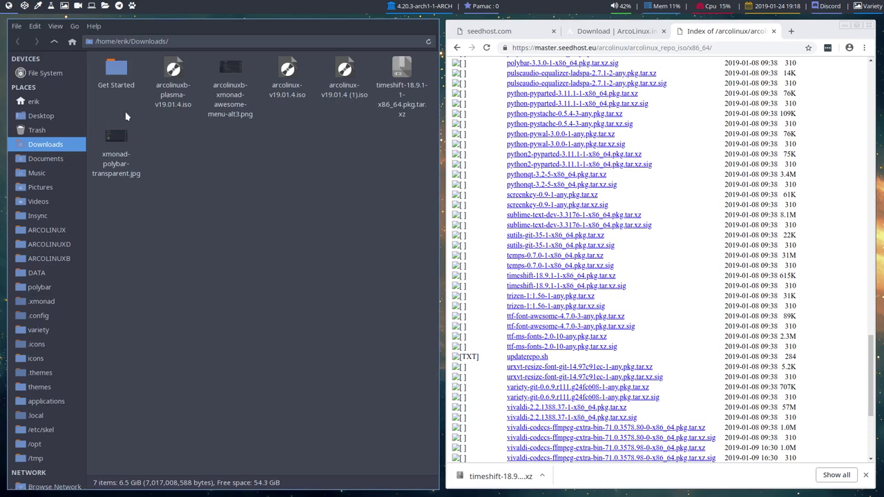
left_click(116, 69)
key("Delete")
left_click(116, 69)
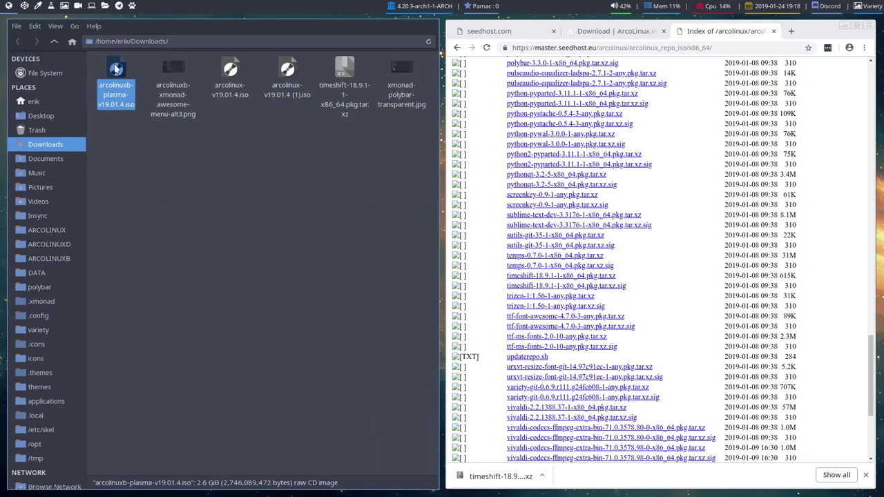
key("Delete")
left_click(116, 69)
key("Delete")
Delete both arcolinux-v19.01.4.iso copies and xmonad-polybar-transparent.jpg from Downloads
left_click(116, 68)
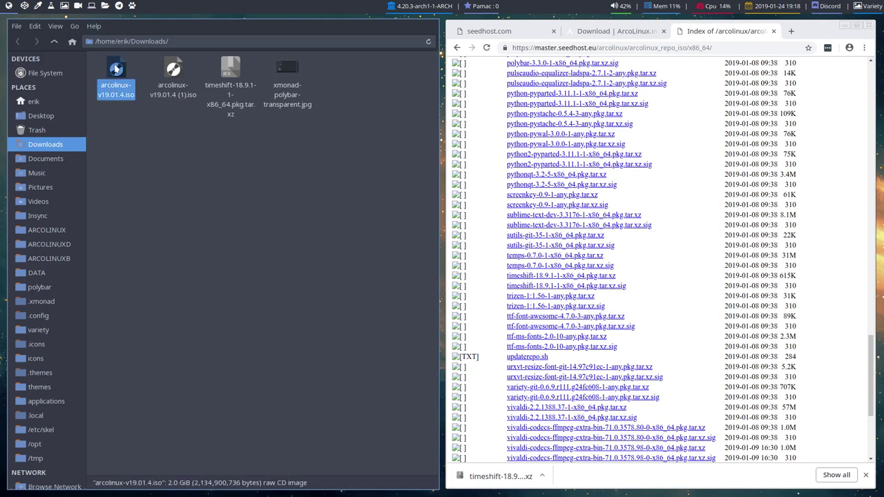
key("Delete")
left_click(116, 69)
key("Delete")
left_click(171, 67)
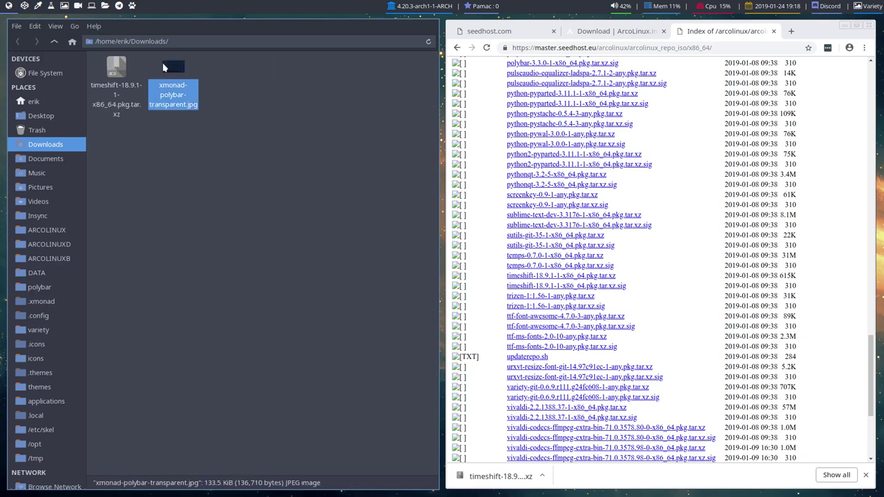
key("Delete")
Check the timeshift package's actions menu, then clear the selection in Downloads
left_click(108, 78)
right_click(115, 70)
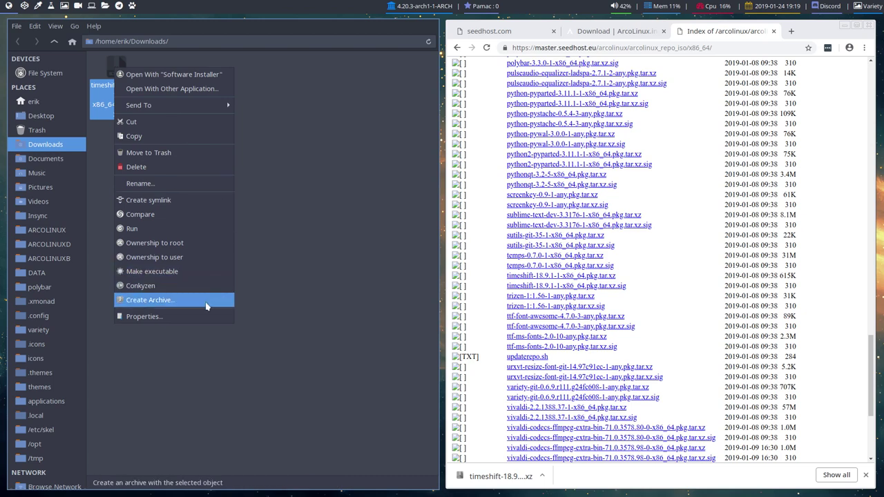
left_click(181, 76)
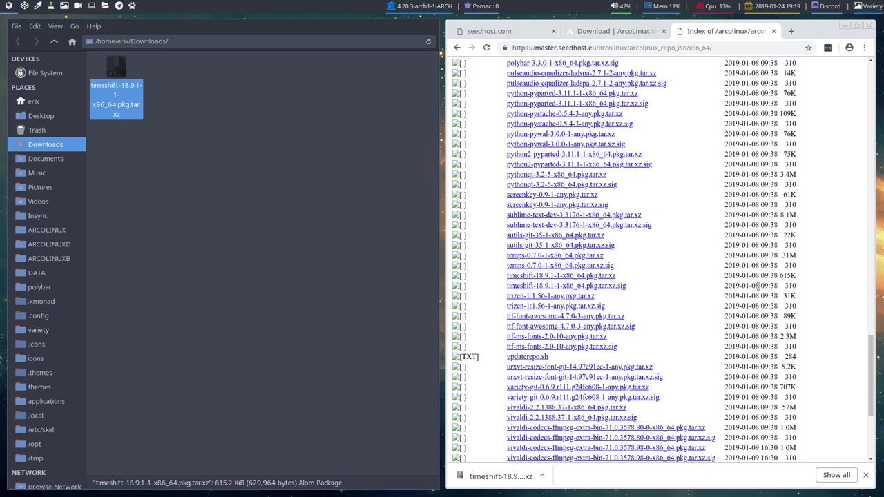
right_click(202, 251)
left_click(232, 304)
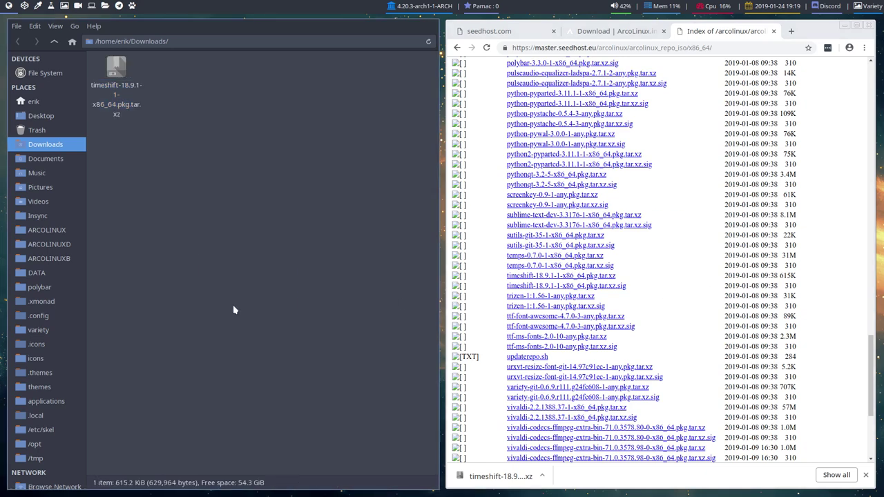
Enter sudo pacman -U and tab-complete timeshift-18.9.1-1-x86_64.pkg.tar.xz without running it
type("su")
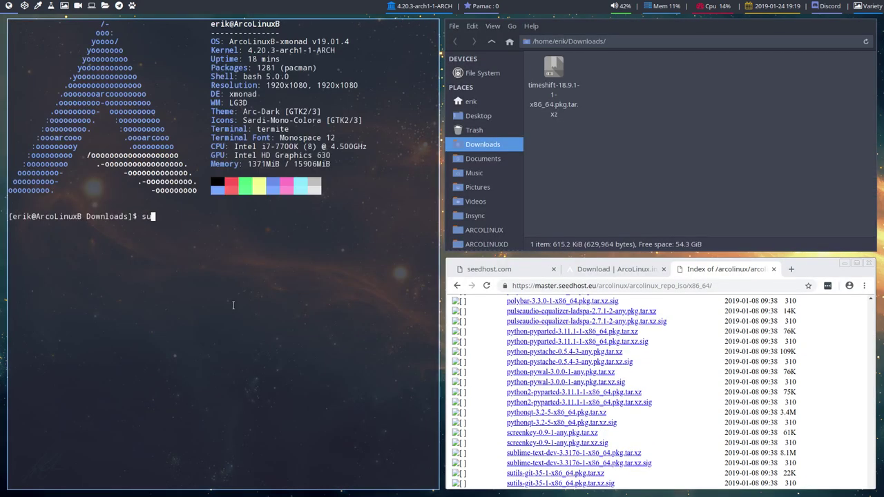
type("do pacmanU")
key("BackSpace")
type("-U tim")
key("Tab")
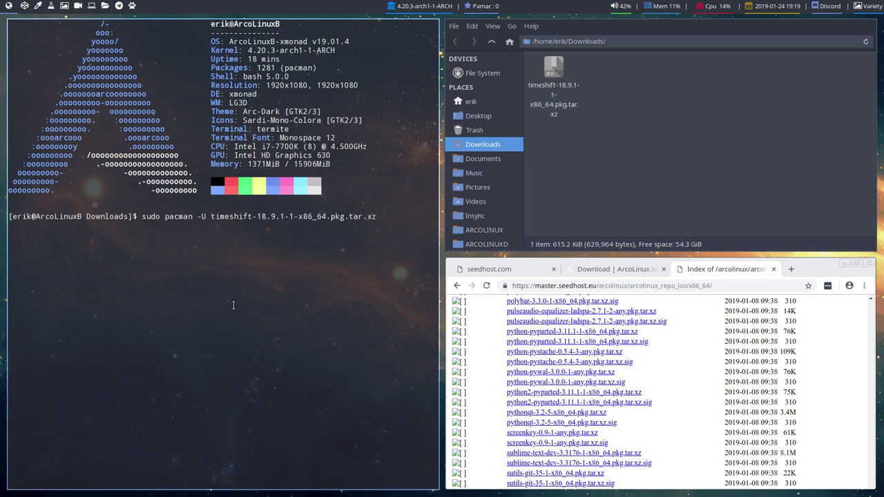
Open the timeshift package in Pamac and review the 18.9.1-1 downgrade warning
double_click(550, 76)
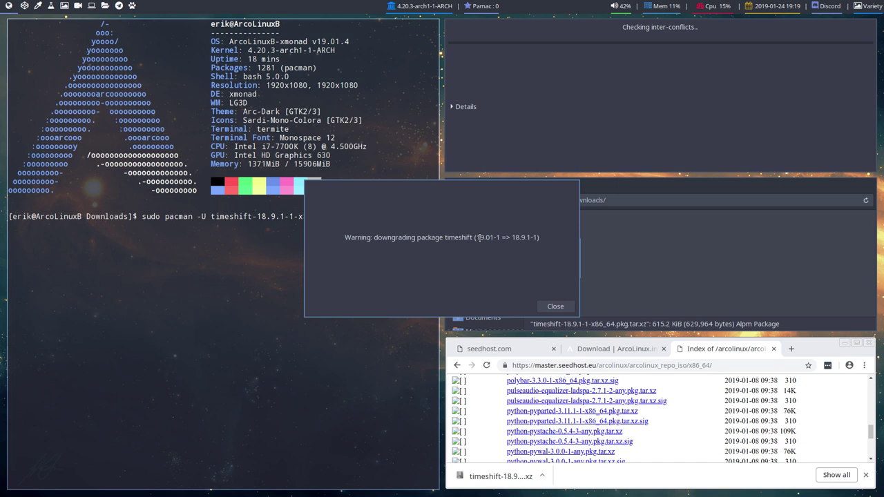
left_click_drag(514, 235, 557, 271)
left_click(503, 241)
left_click(485, 237)
left_click(523, 237)
Acknowledge the warning, commit the timeshift downgrade, and close the terminal
left_click(558, 308)
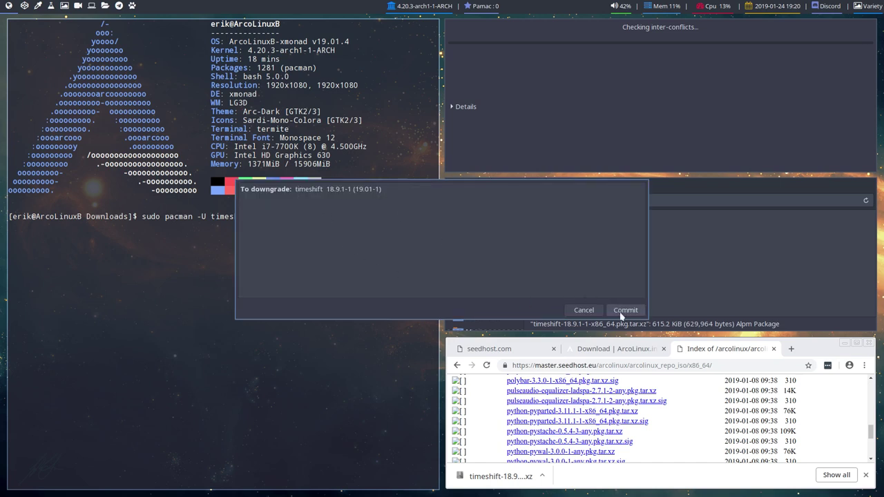
left_click(585, 311)
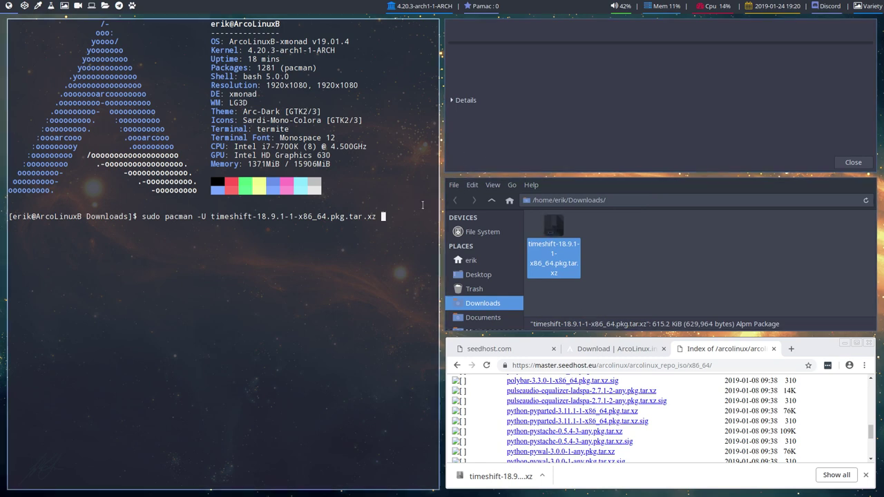
key("super+q")
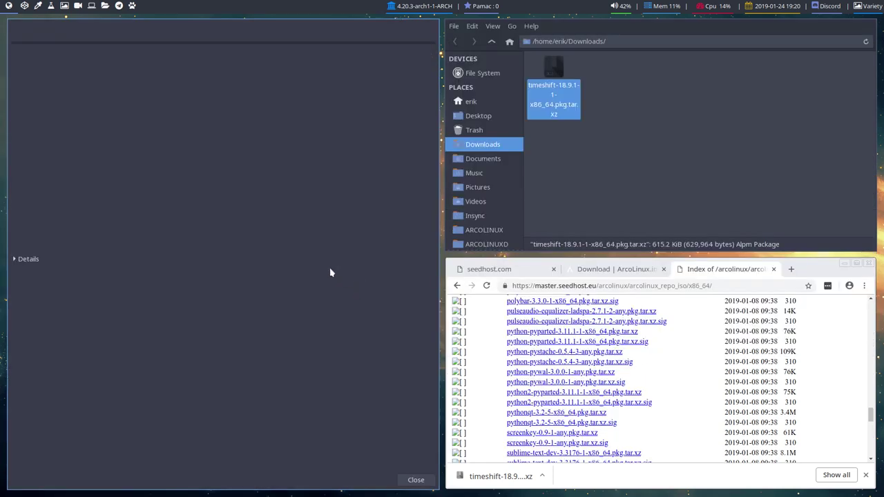
Close Pamac, reopen the arcolinux_repo_iso x86_64 listing and scroll to its last packages
key("super+q")
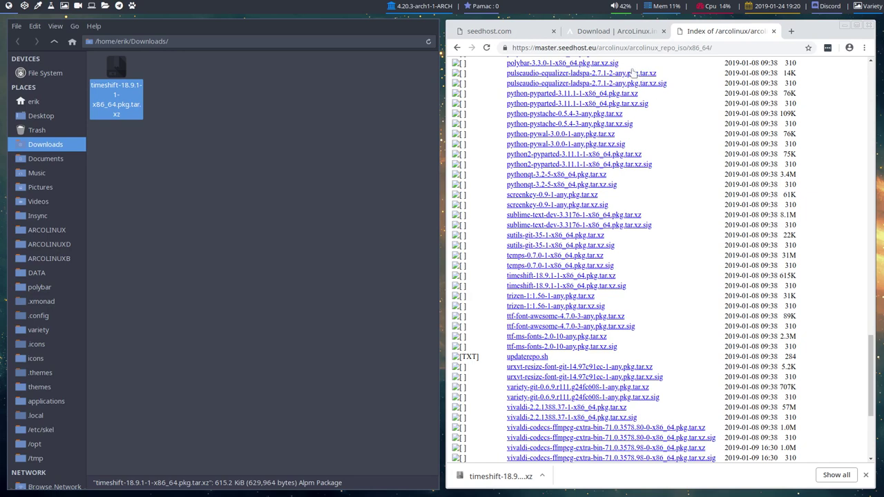
left_click(457, 47)
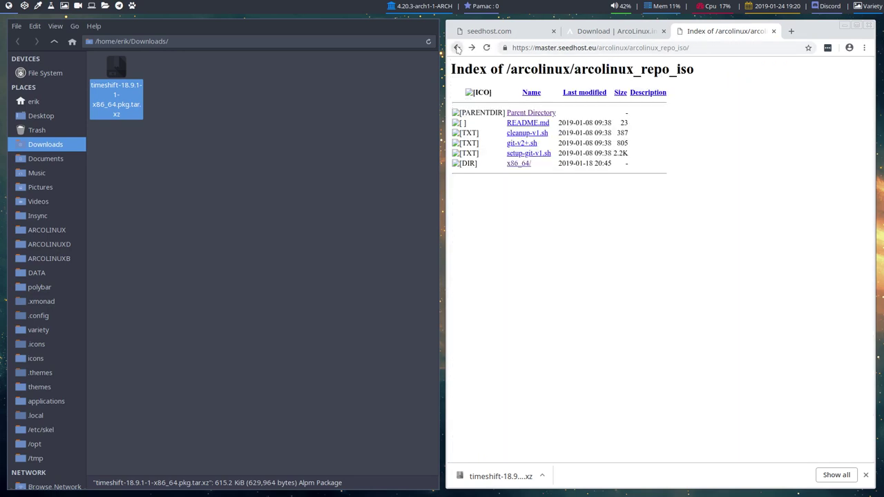
left_click(519, 164)
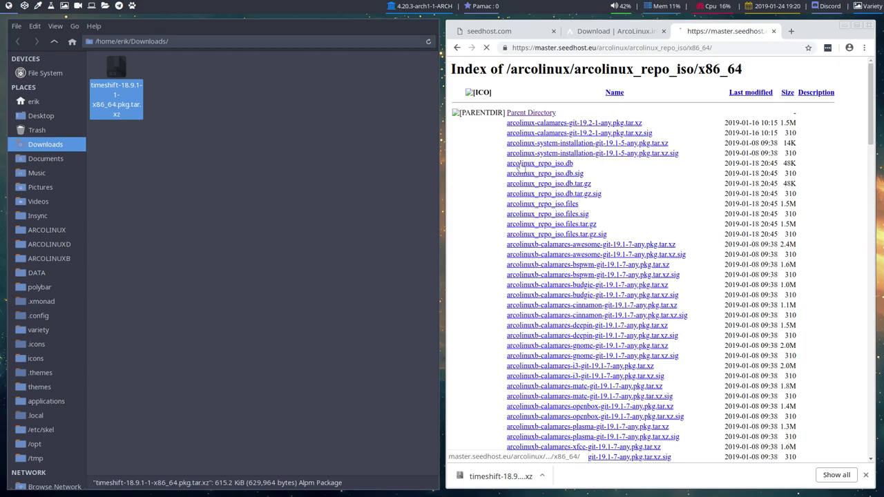
scroll(556, 284, "down", 5)
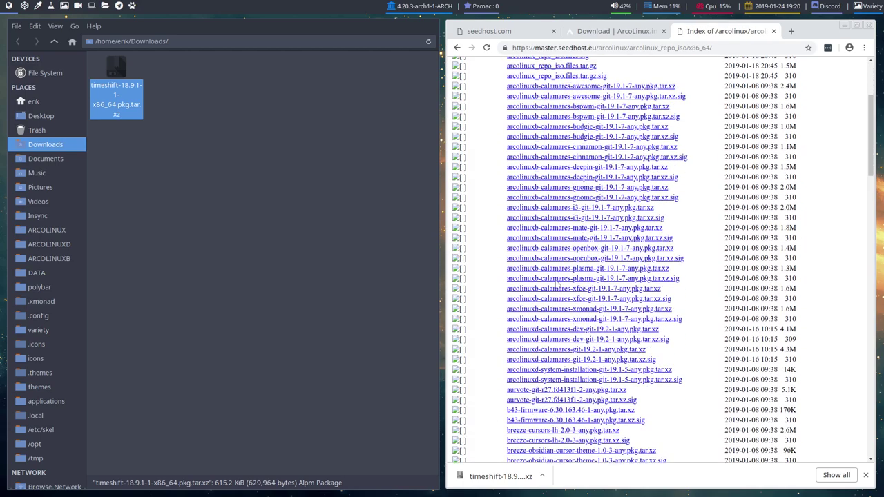
scroll(557, 282, "down", 10)
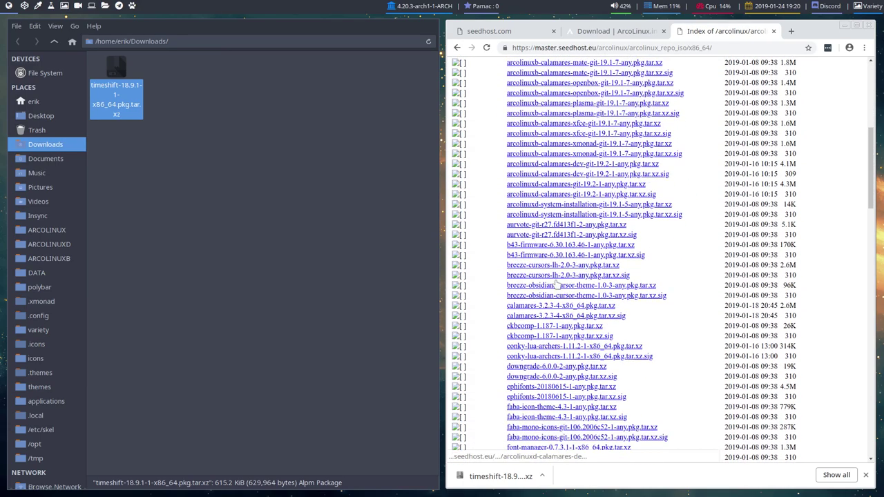
scroll(556, 285, "down", 4)
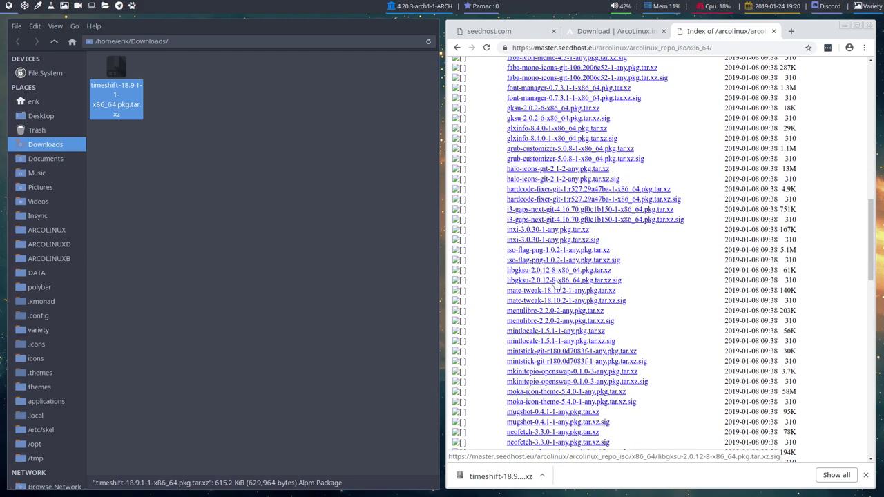
scroll(556, 283, "down", 3)
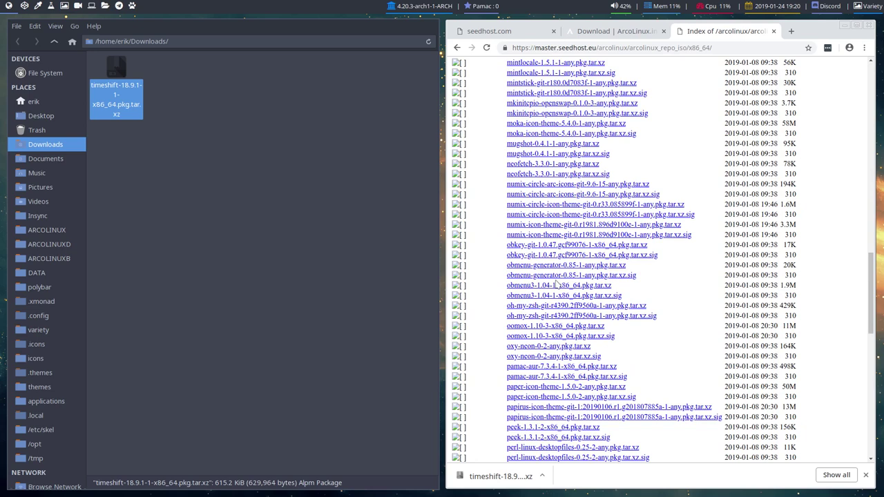
scroll(557, 283, "down", 10)
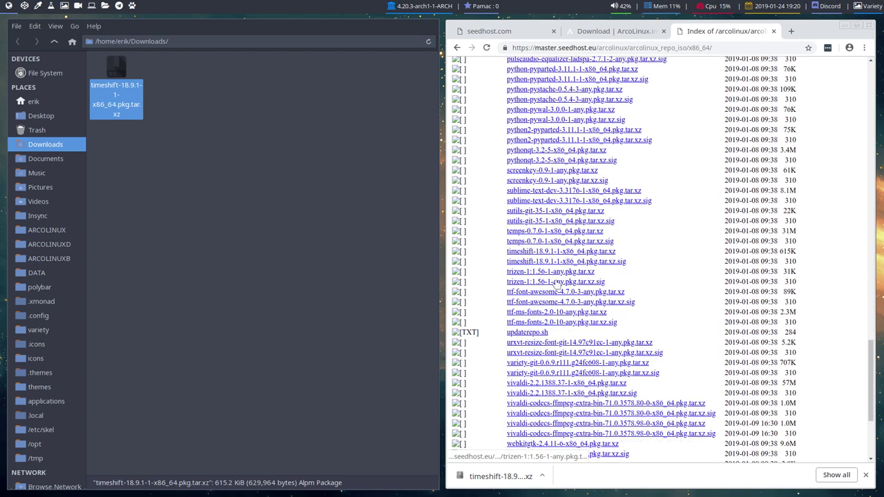
scroll(557, 284, "down", 5)
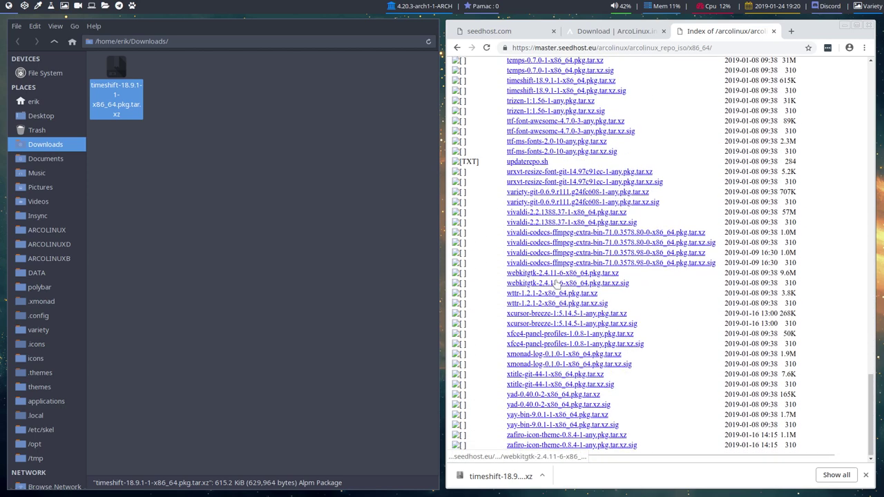